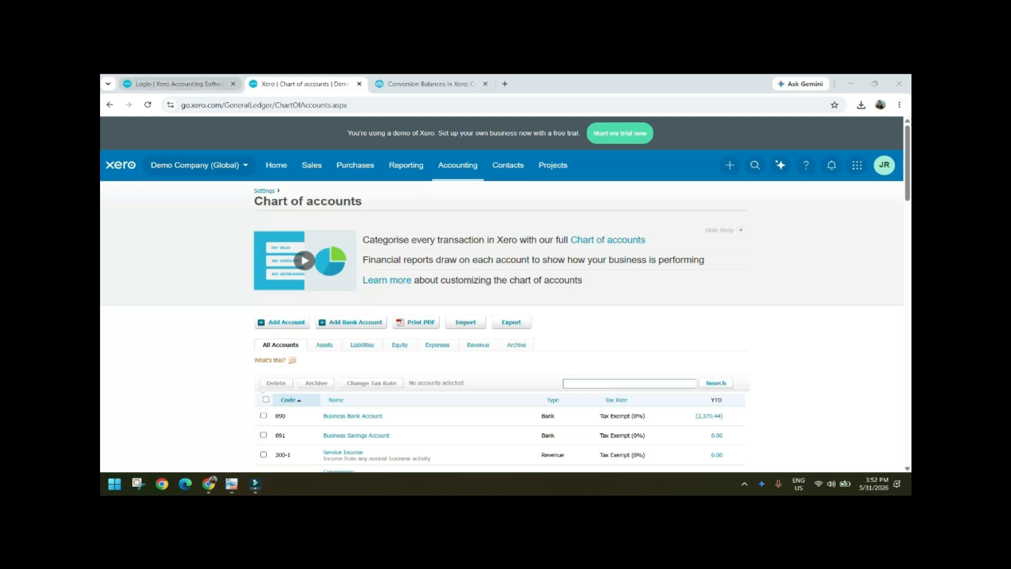
Open the conversion balances page from the demo company's accounting settings
{"action": "left_click", "coordinate": [176, 83]}
{"action": "left_click", "coordinate": [304, 83]}
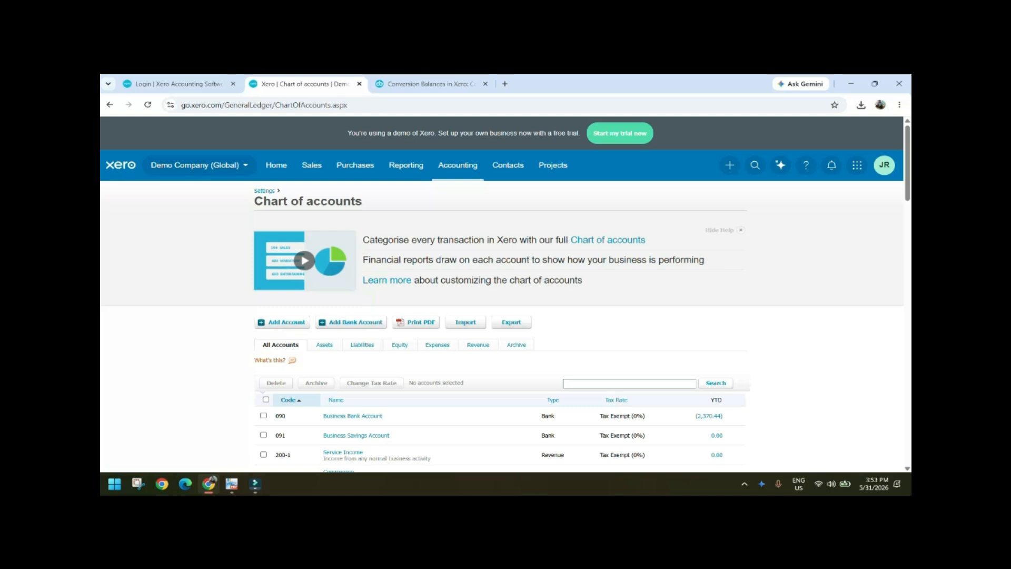
{"action": "left_click", "coordinate": [177, 84]}
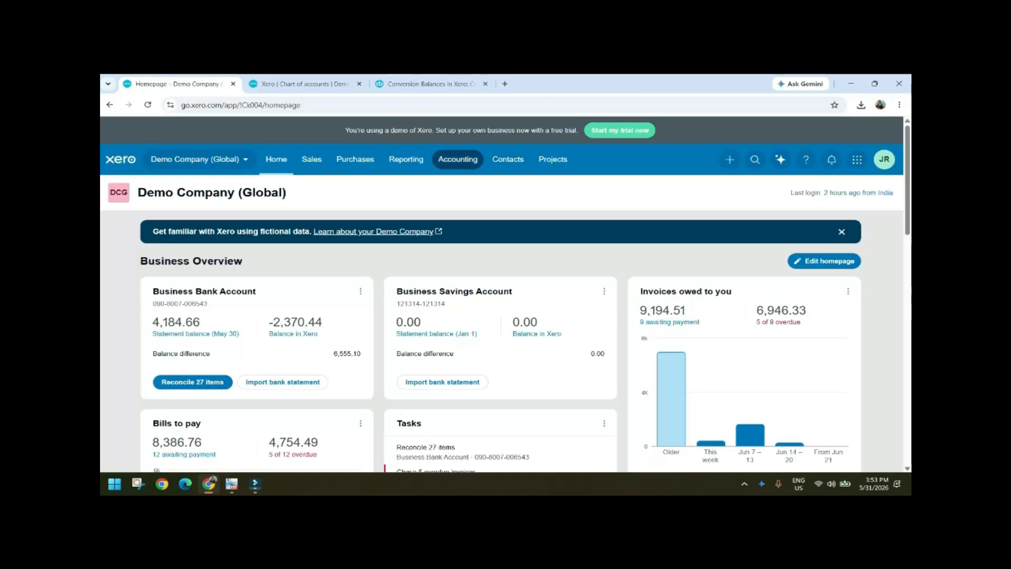
{"action": "left_click", "coordinate": [458, 159]}
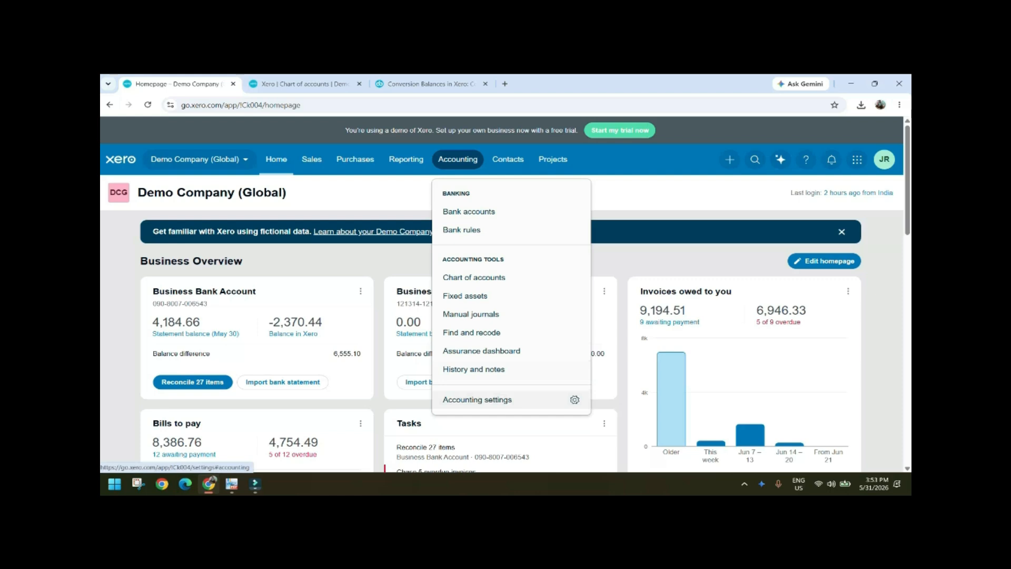
{"action": "left_click", "coordinate": [477, 399]}
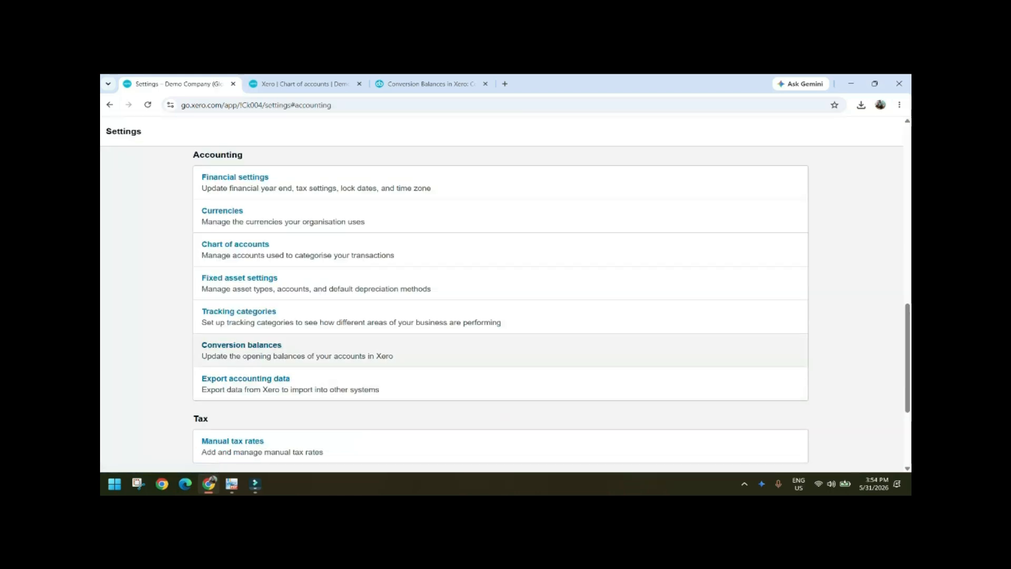
{"action": "left_click", "coordinate": [241, 344]}
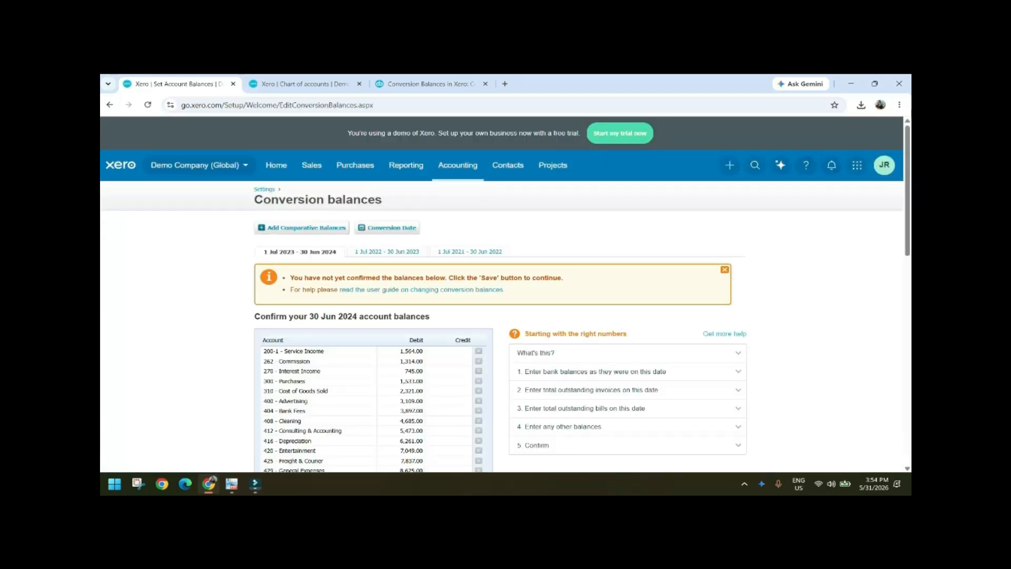
Save the conversion date with July 2024 as its month and year
{"action": "scroll", "coordinate": [505, 293], "scroll_direction": "down", "scroll_amount": 1}
{"action": "scroll", "coordinate": [502, 294], "scroll_direction": "up", "scroll_amount": 1}
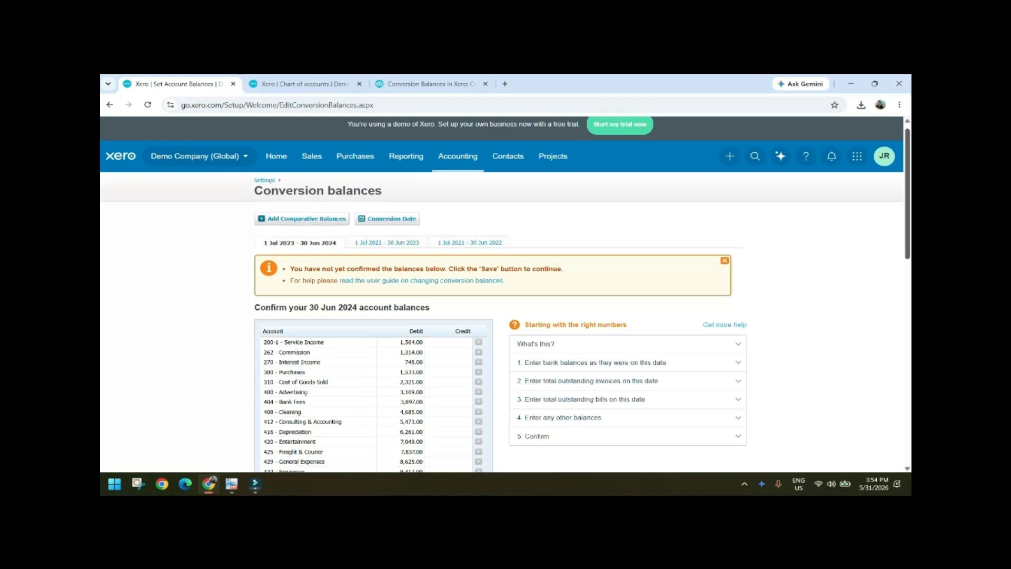
{"action": "scroll", "coordinate": [391, 183], "scroll_direction": "down", "scroll_amount": 1}
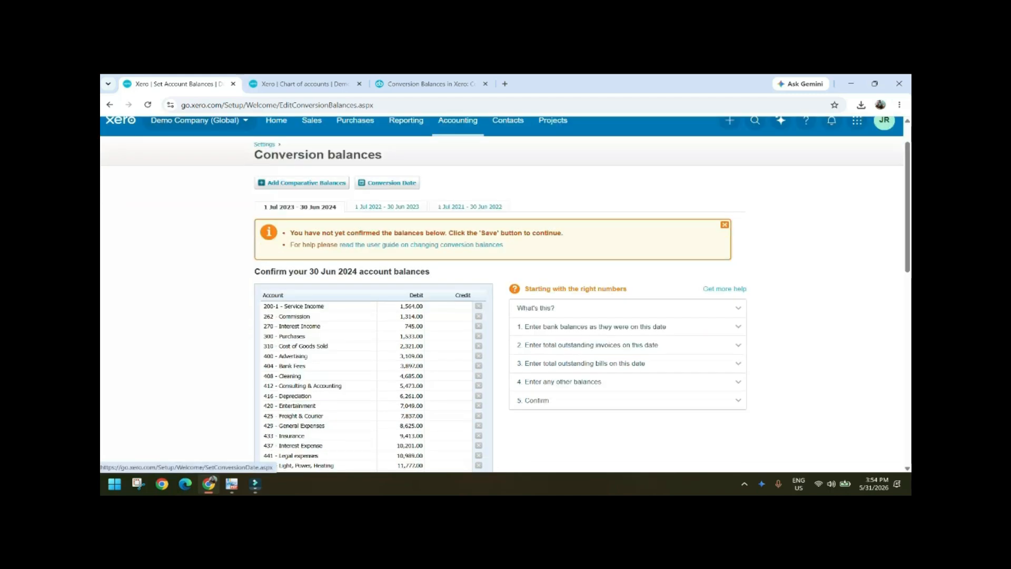
{"action": "left_click", "coordinate": [392, 183]}
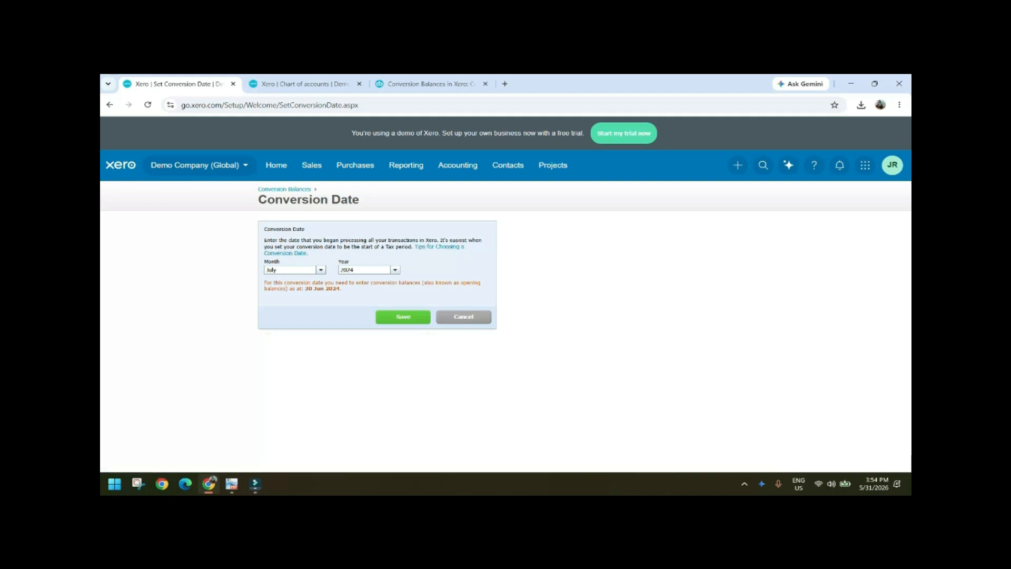
{"action": "left_click", "coordinate": [404, 316]}
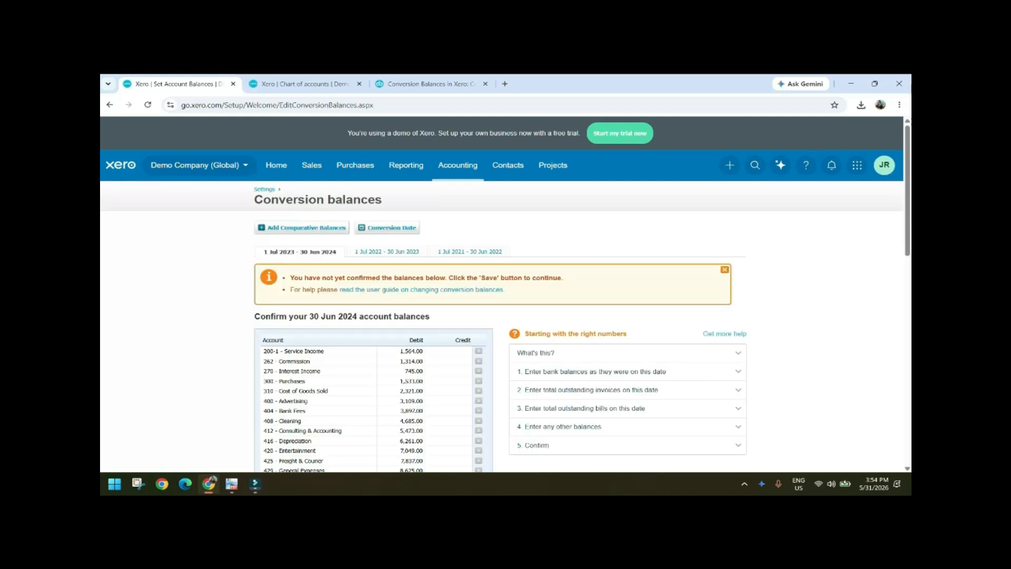
Switch the Service Income balance to a credit of 1,564.00 and save the conversion balances
{"action": "scroll", "coordinate": [505, 294], "scroll_direction": "down", "scroll_amount": 3}
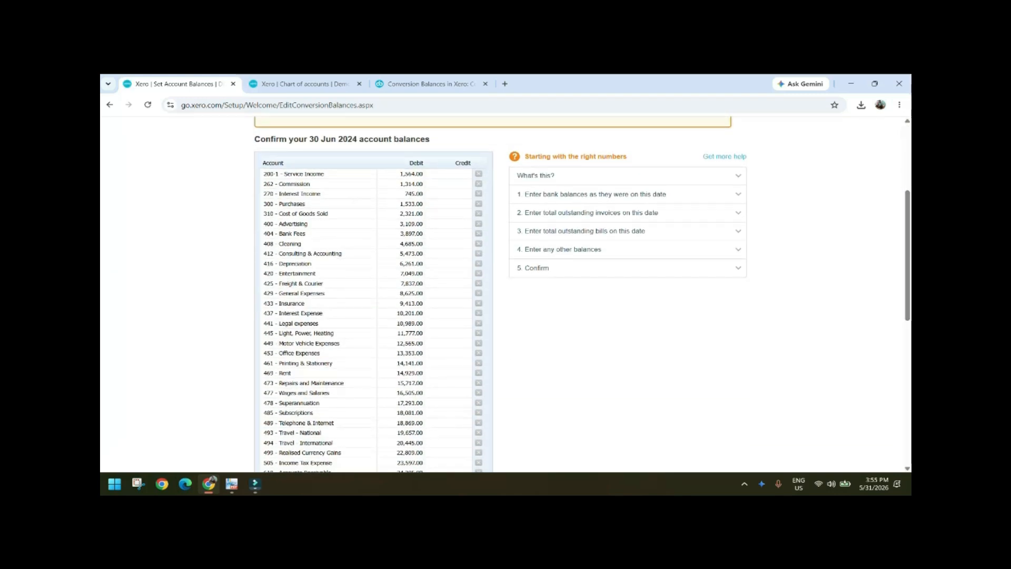
{"action": "left_click", "coordinate": [448, 174]}
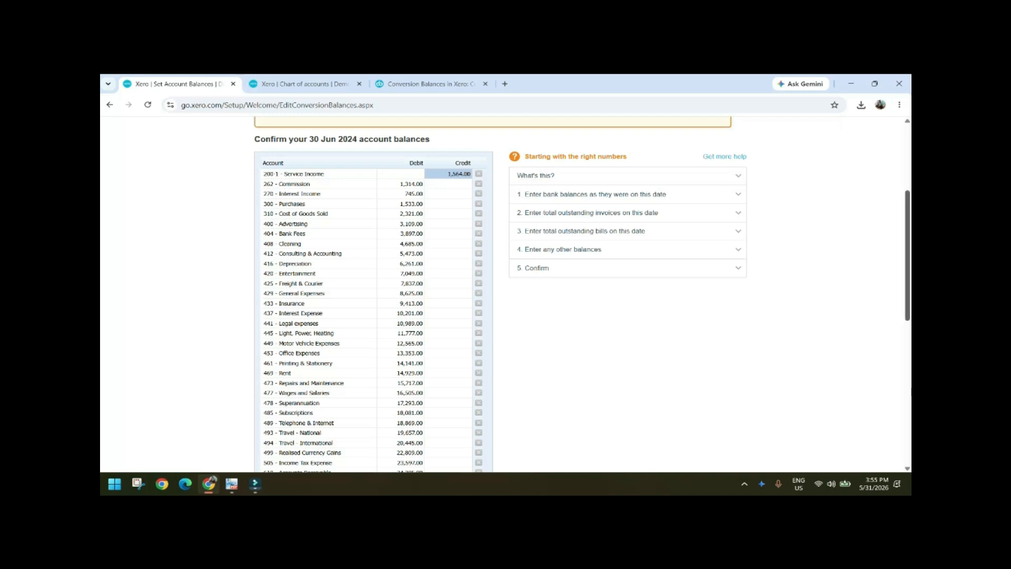
{"action": "scroll", "coordinate": [506, 295], "scroll_direction": "down", "scroll_amount": 4}
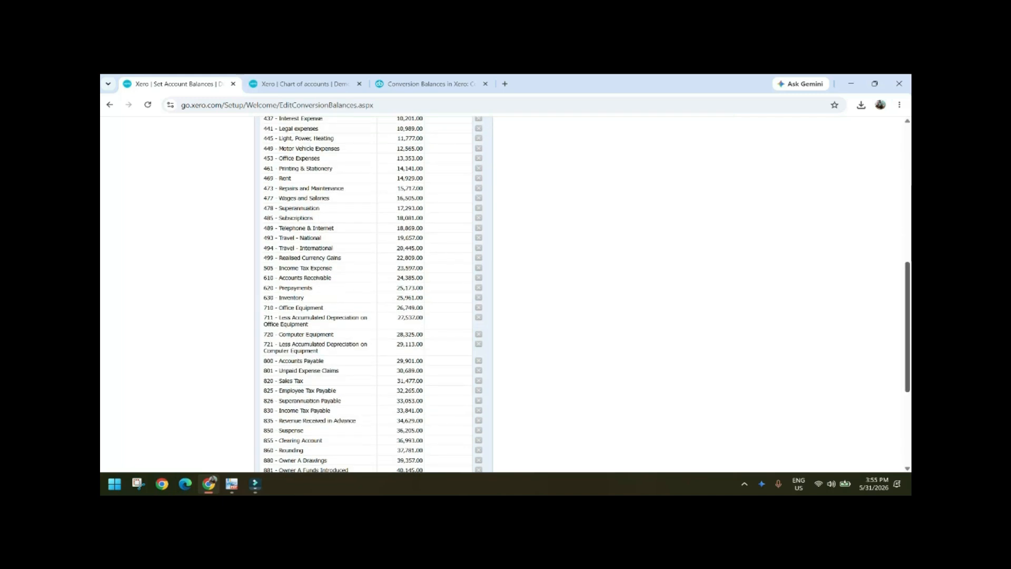
{"action": "scroll", "coordinate": [373, 295], "scroll_direction": "down", "scroll_amount": 4}
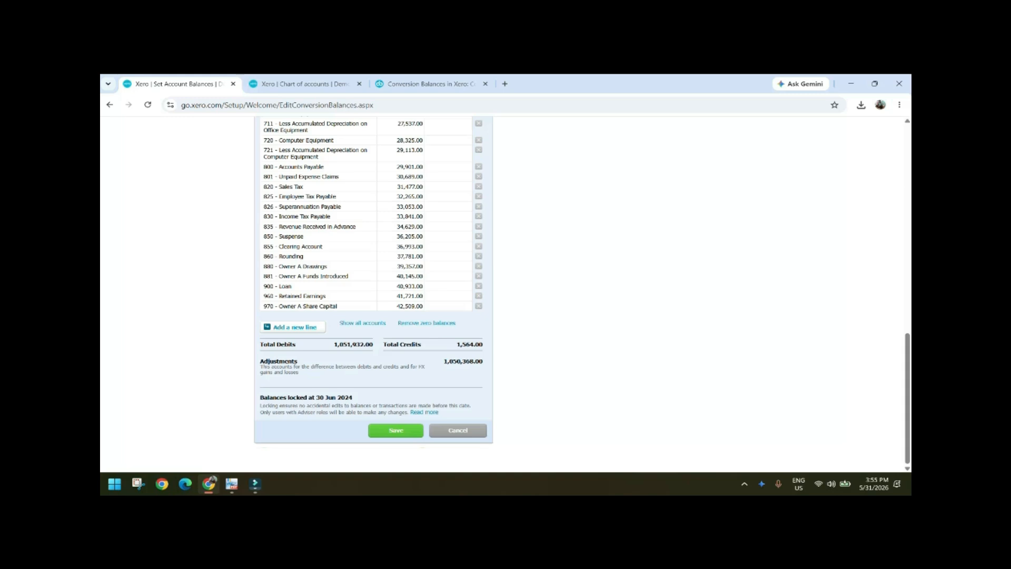
{"action": "left_click", "coordinate": [396, 430]}
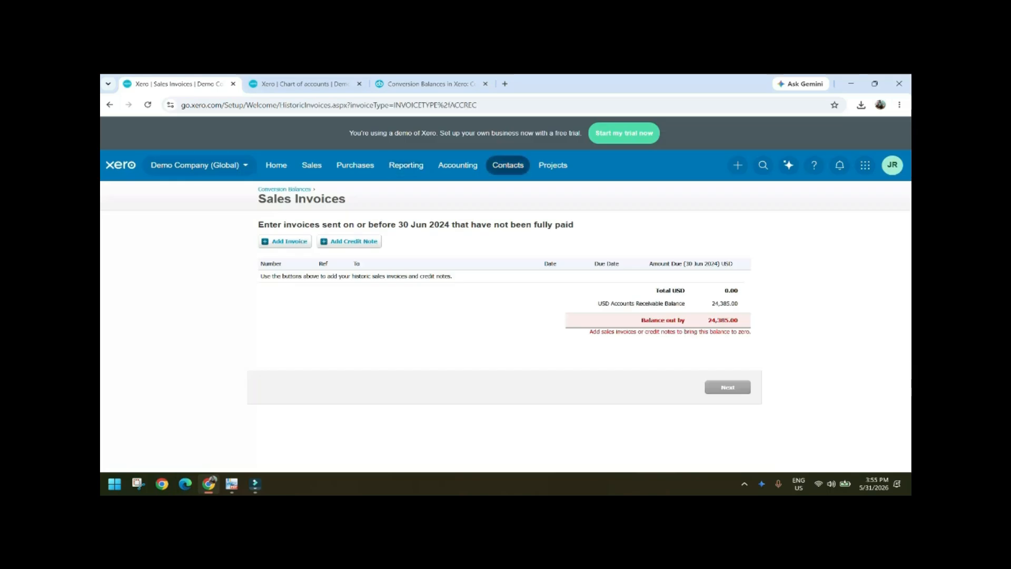
Export the chart of accounts as ChartOfAccounts.csv and open the saved file in Excel
{"action": "left_click", "coordinate": [406, 165]}
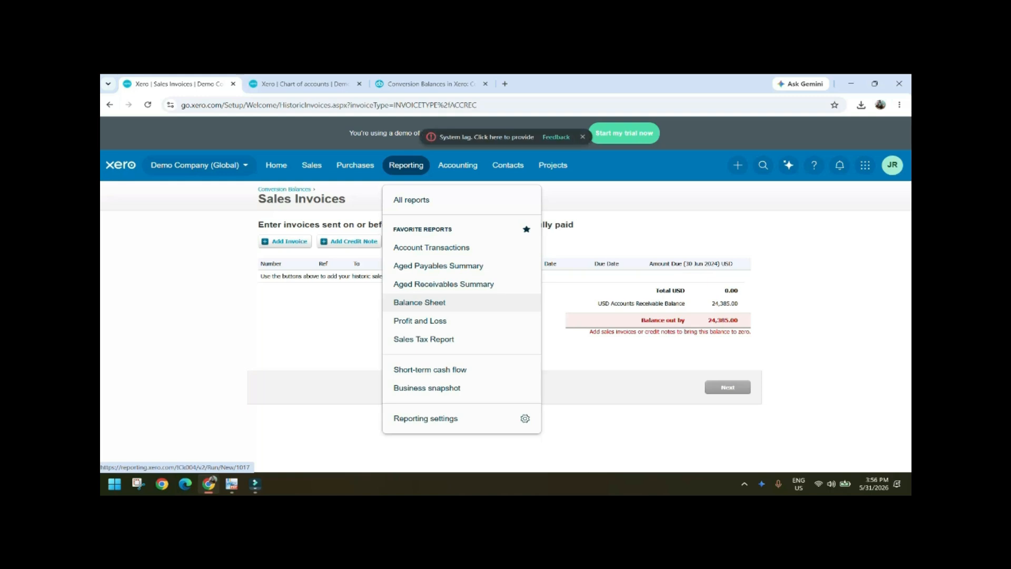
{"action": "key", "text": "Escape"}
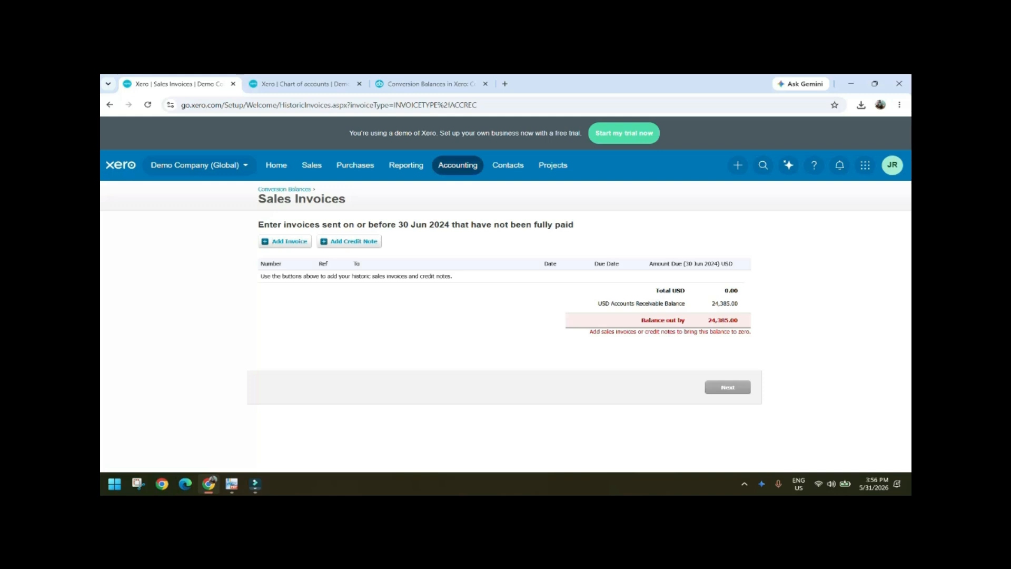
{"action": "left_click", "coordinate": [457, 164]}
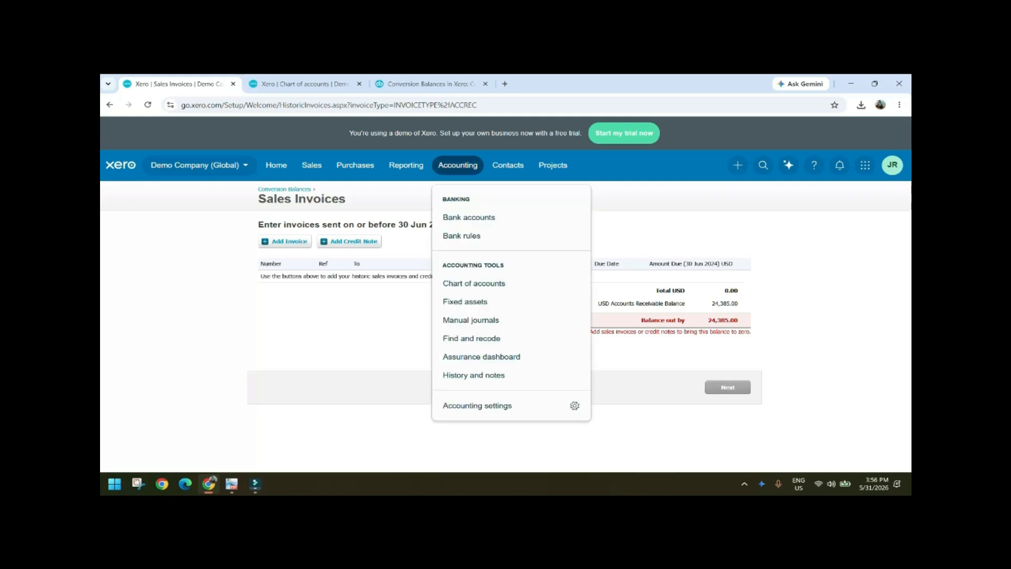
{"action": "left_click", "coordinate": [474, 283]}
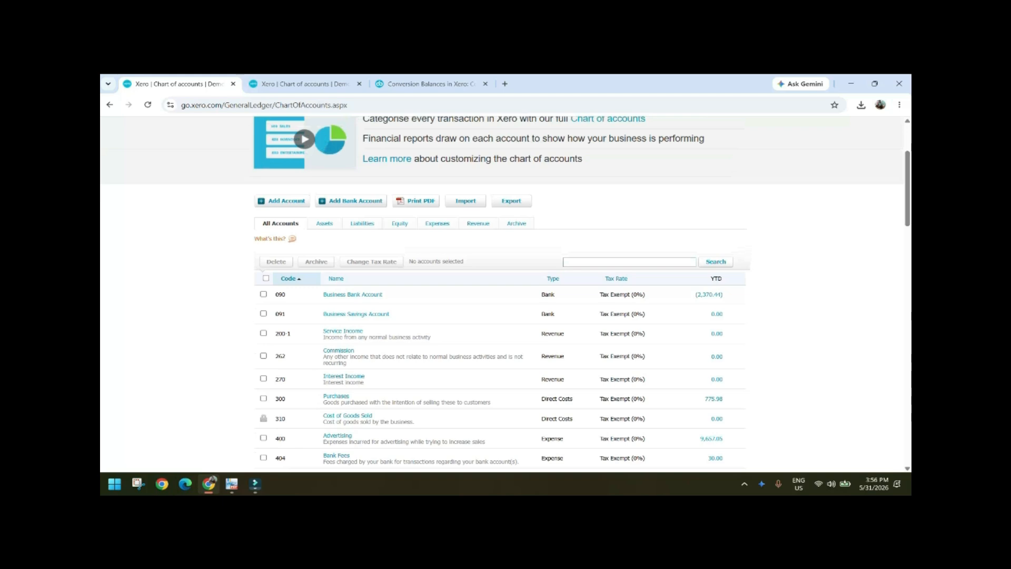
{"action": "left_click", "coordinate": [511, 201]}
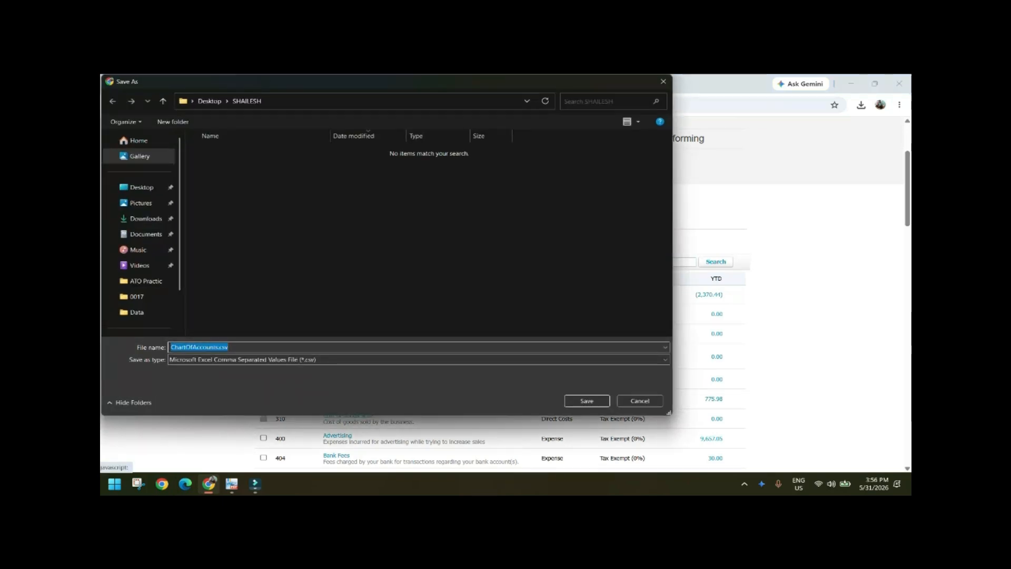
{"action": "left_click", "coordinate": [587, 401]}
{"action": "left_click", "coordinate": [758, 131]}
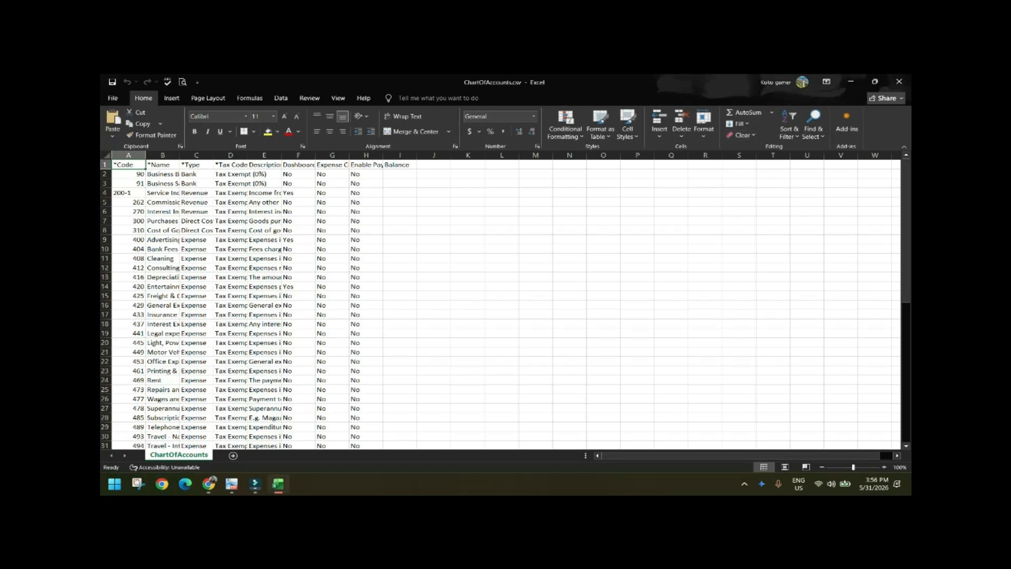
Widen the Tax Code column slightly and fit the Name column to its contents
{"action": "left_click_drag", "start_coordinate": [248, 155], "coordinate": [258, 155]}
{"action": "left_click", "coordinate": [406, 164]}
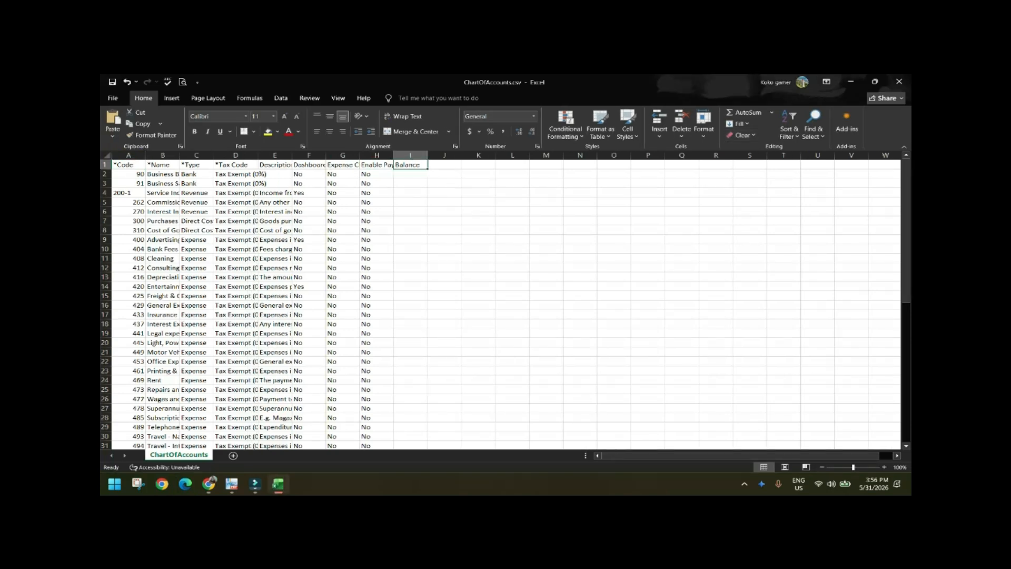
{"action": "key", "text": "Return"}
{"action": "double_click", "coordinate": [180, 156]}
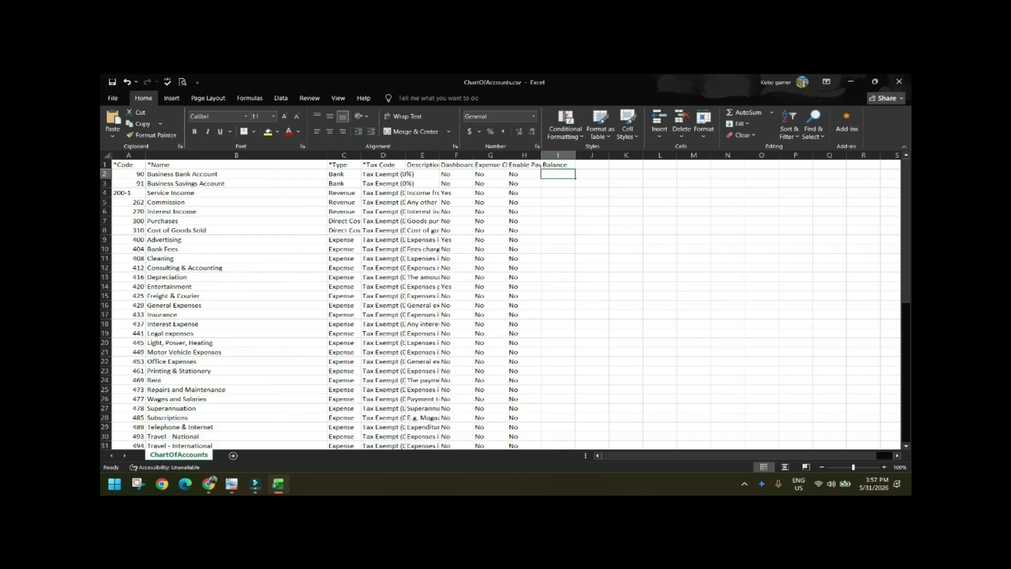
Enter balances of -1000 for Business Bank Account and 1000 for Business Savings Account
{"action": "type", "text": "-1000"}
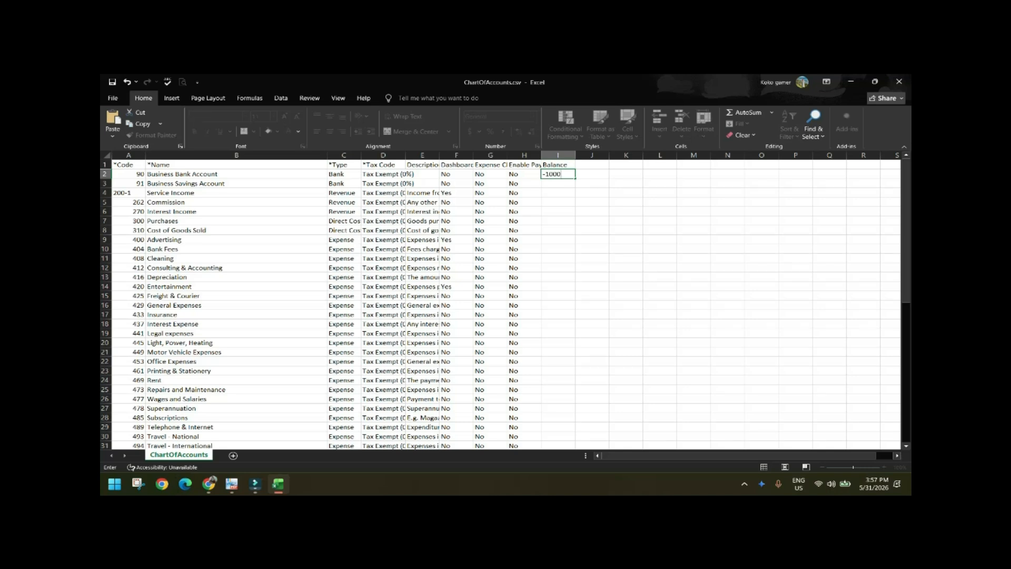
{"action": "key", "text": "Return"}
{"action": "type", "text": "1000"}
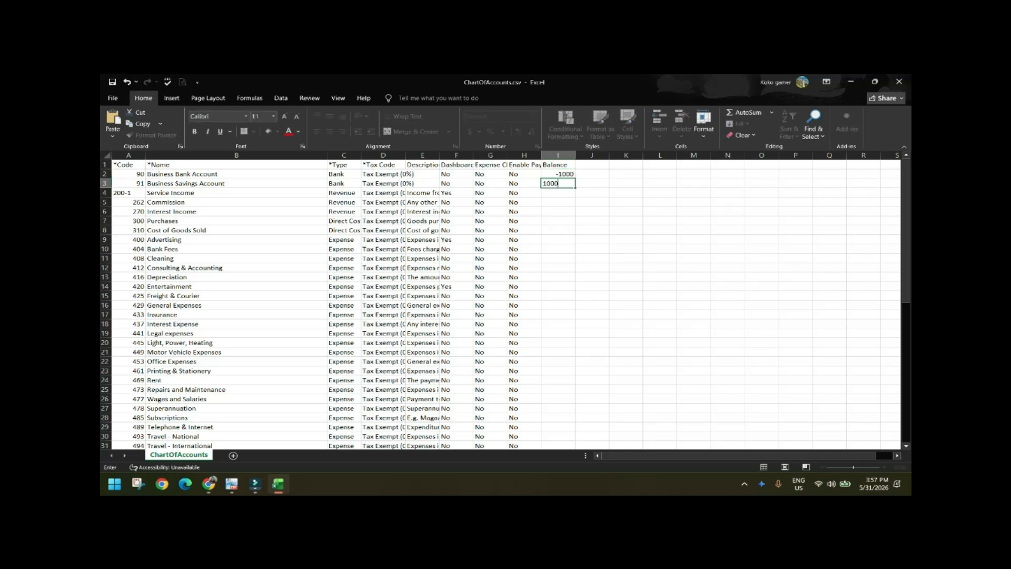
{"action": "key", "text": "Return"}
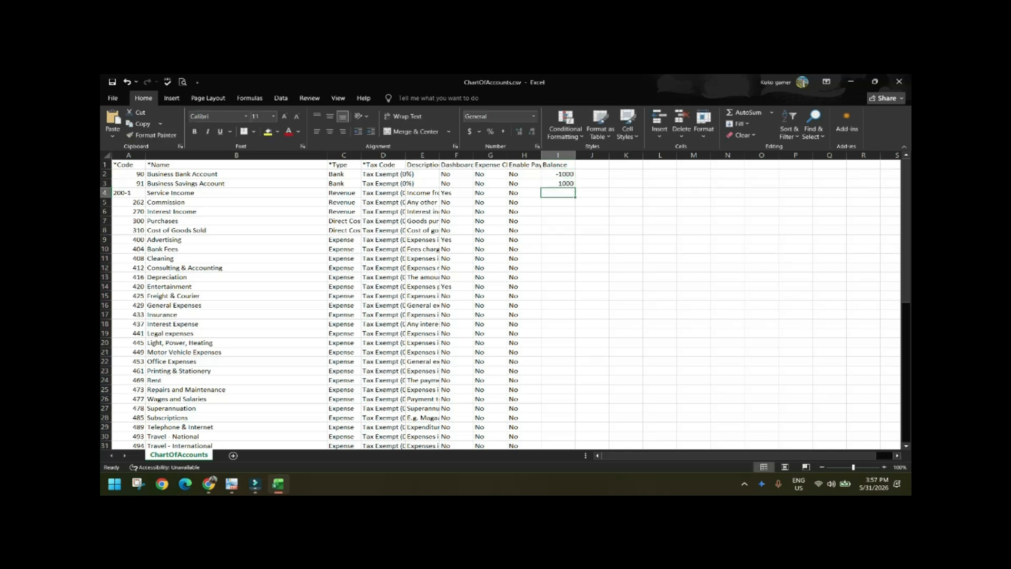
Enter a balance of 100 for the Cleaning account
{"action": "left_click", "coordinate": [128, 183]}
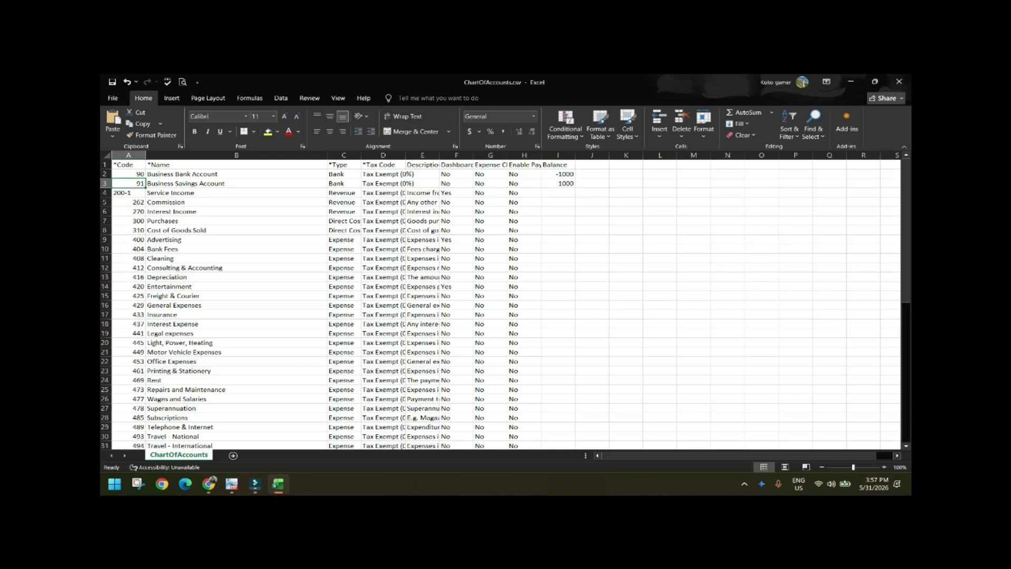
{"action": "left_click", "coordinate": [129, 258]}
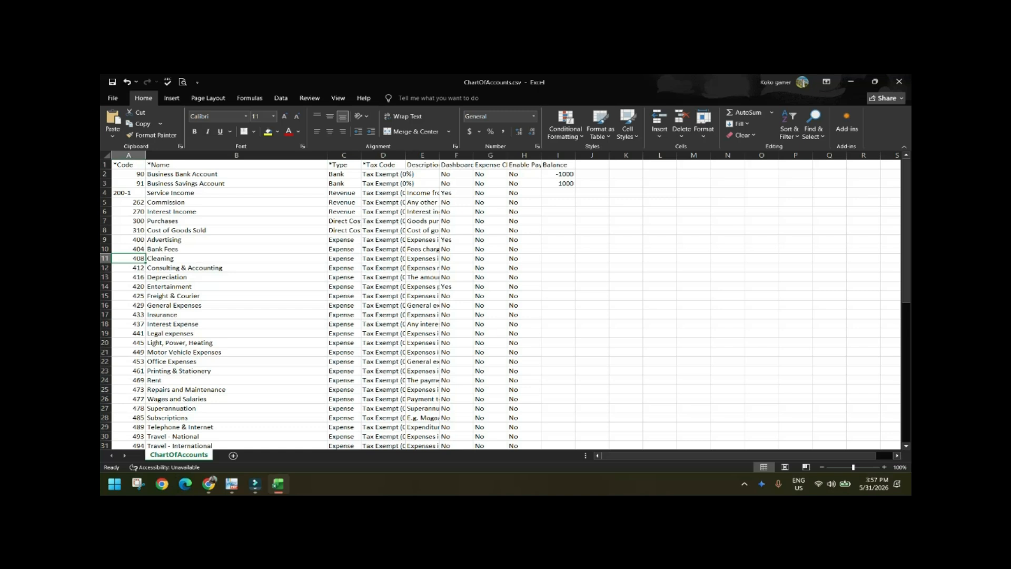
{"action": "left_click", "coordinate": [236, 249]}
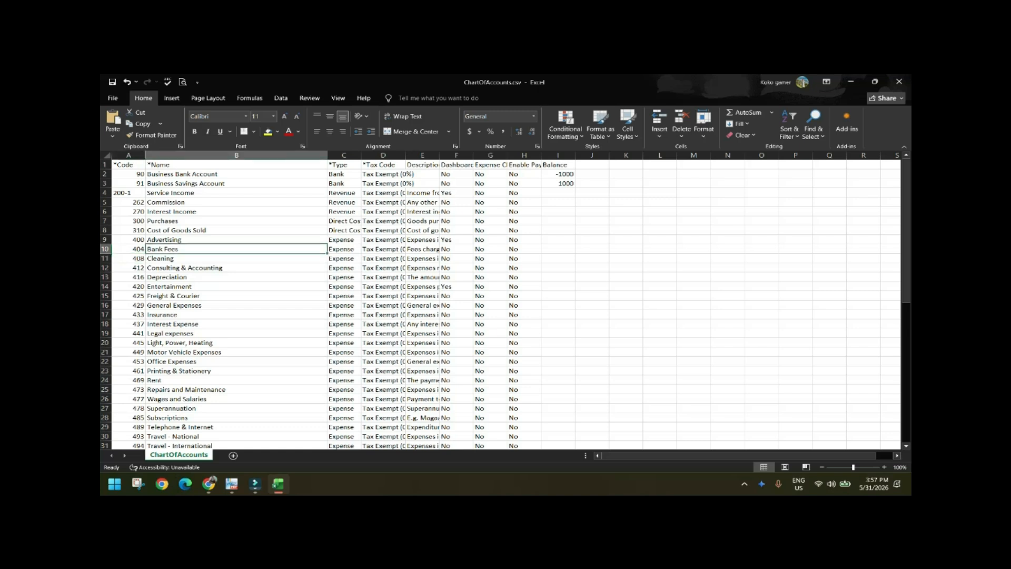
{"action": "left_click", "coordinate": [558, 259]}
{"action": "type", "text": "100"}
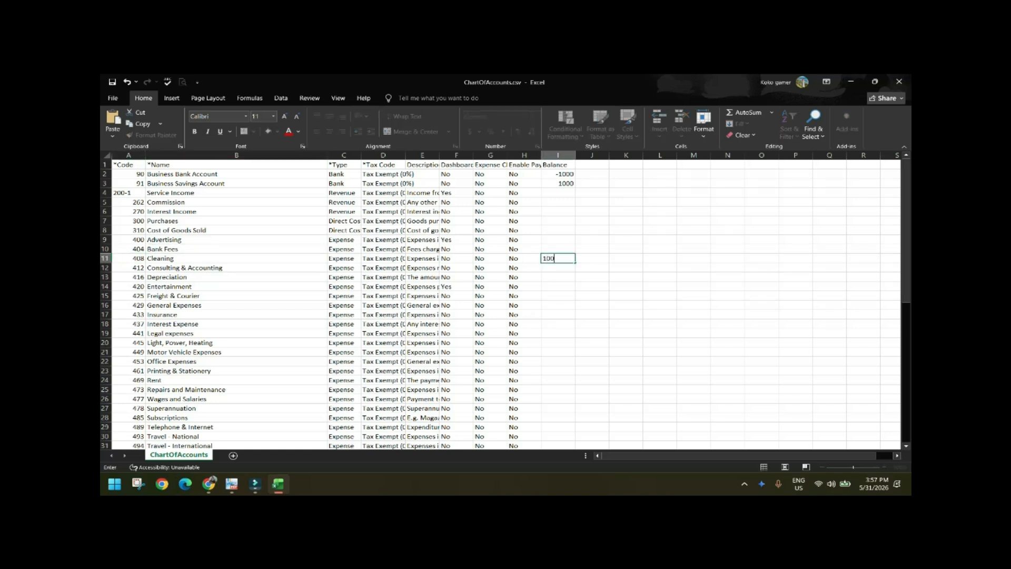
{"action": "key", "text": "Return"}
Enter a balance of -100 for the Commission account
{"action": "left_click", "coordinate": [236, 202]}
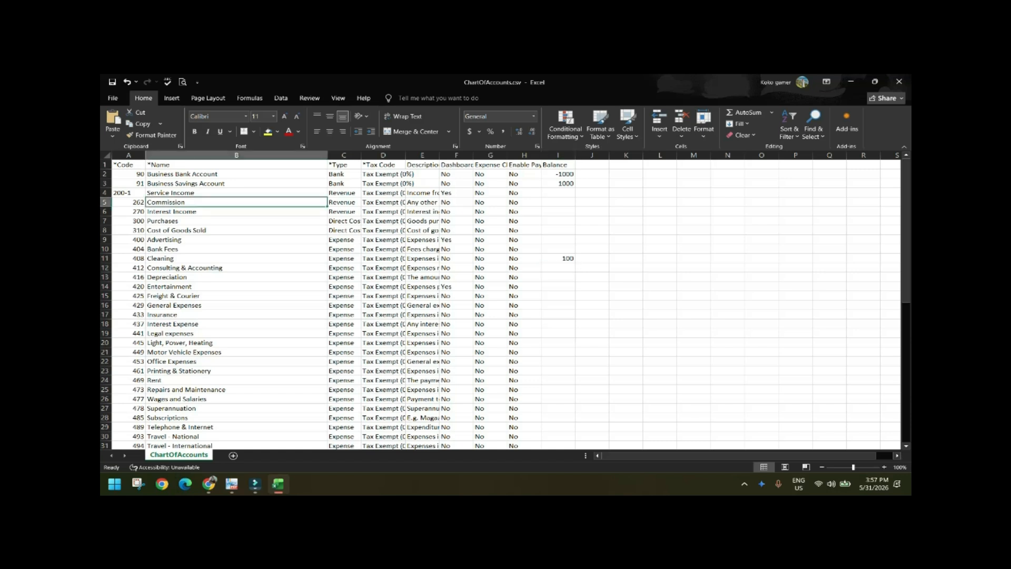
{"action": "left_click", "coordinate": [558, 202]}
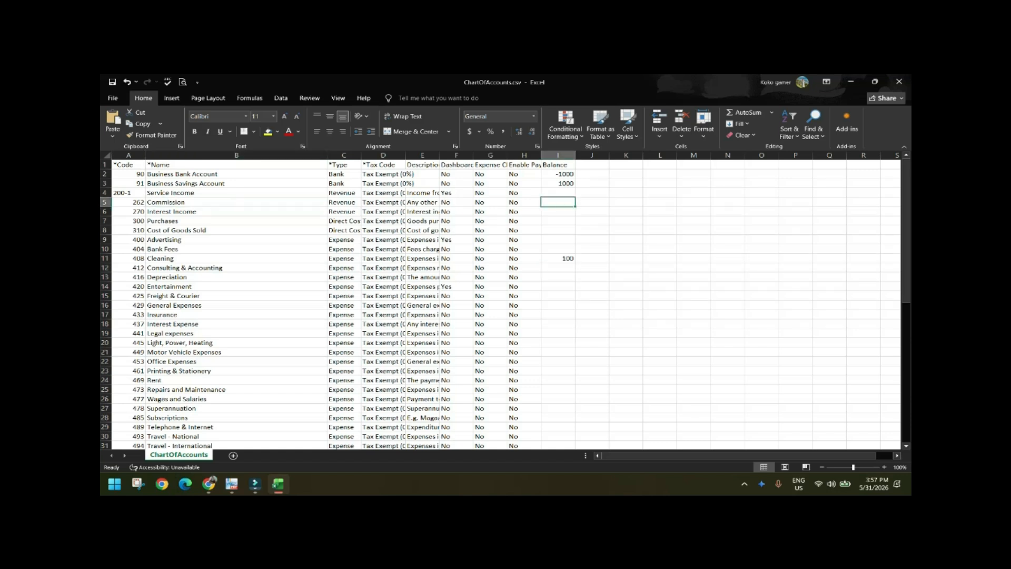
{"action": "type", "text": "-100"}
{"action": "key", "text": "Return"}
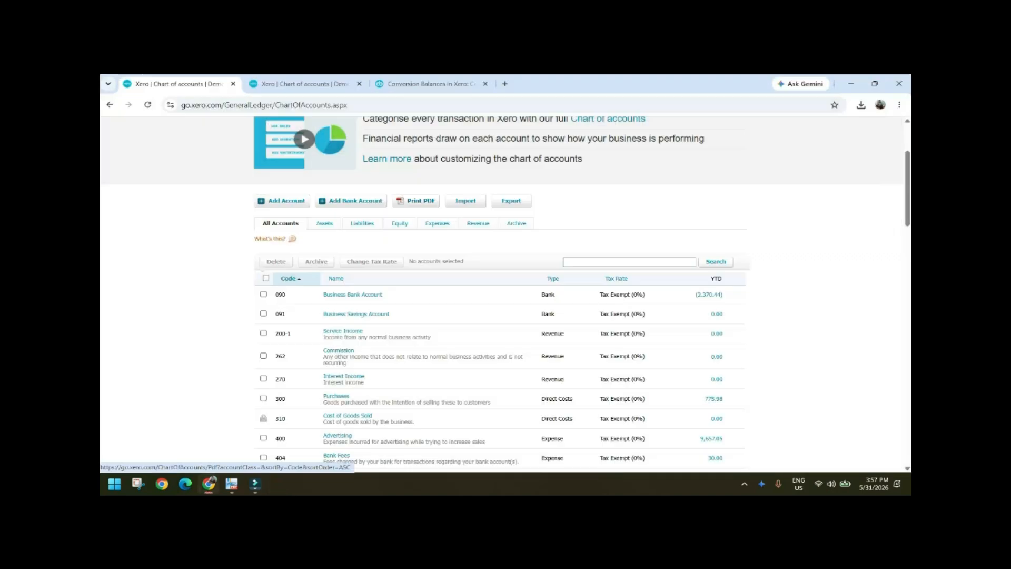
Close the workbook and set up a Xero chart of accounts import that contains account balances, using ChartOfAccounts.csv
{"action": "left_click", "coordinate": [899, 82]}
{"action": "scroll", "coordinate": [503, 295], "scroll_direction": "up", "scroll_amount": 3}
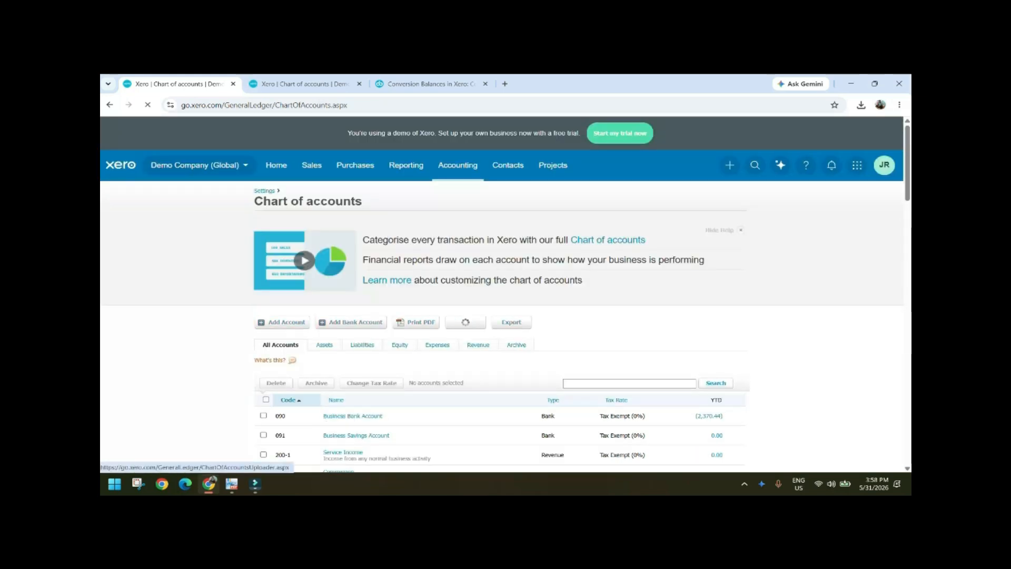
{"action": "left_click", "coordinate": [465, 322]}
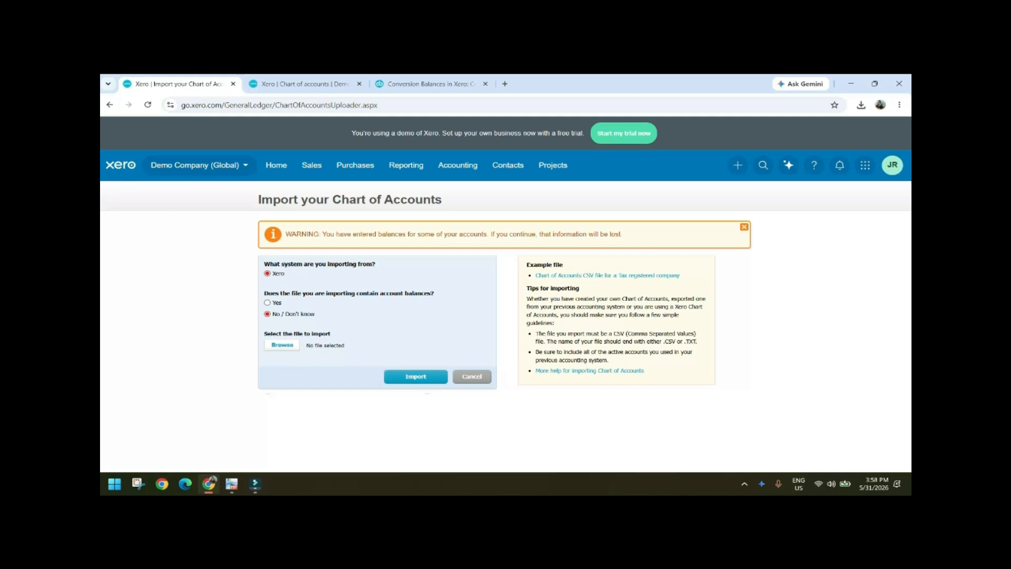
{"action": "double_click", "coordinate": [276, 302]}
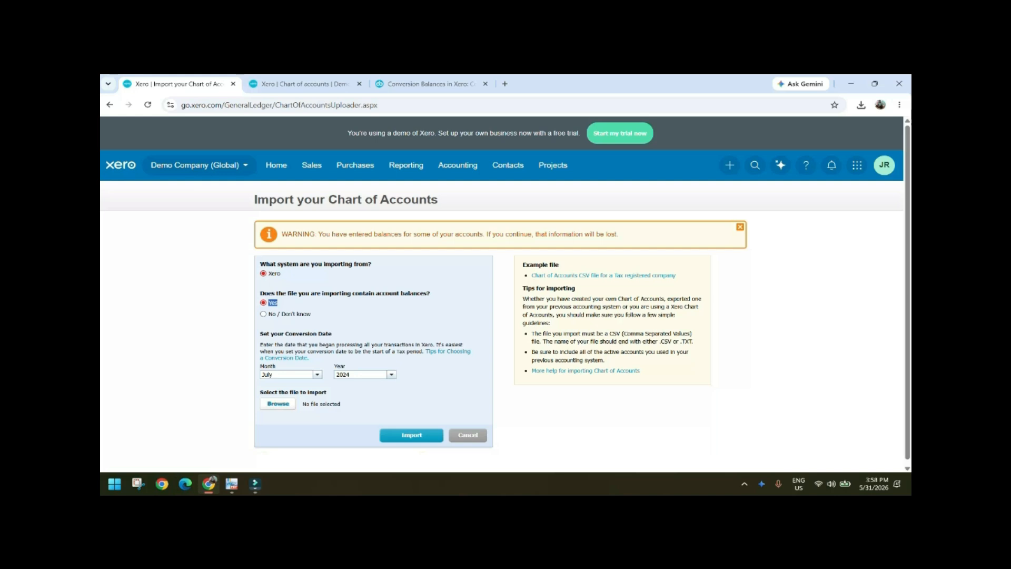
{"action": "left_click", "coordinate": [278, 404]}
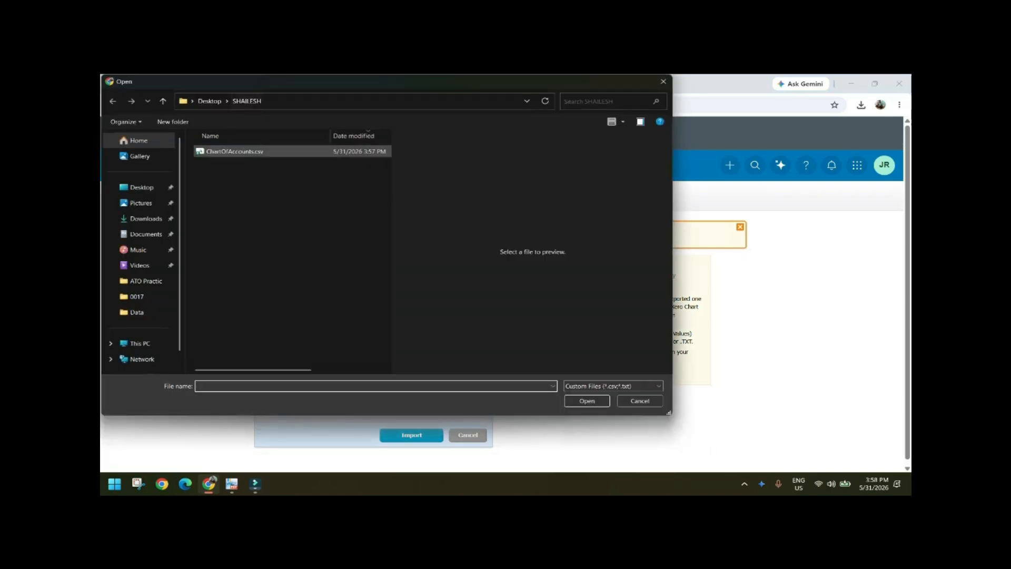
{"action": "left_click", "coordinate": [235, 152]}
{"action": "left_click", "coordinate": [587, 401]}
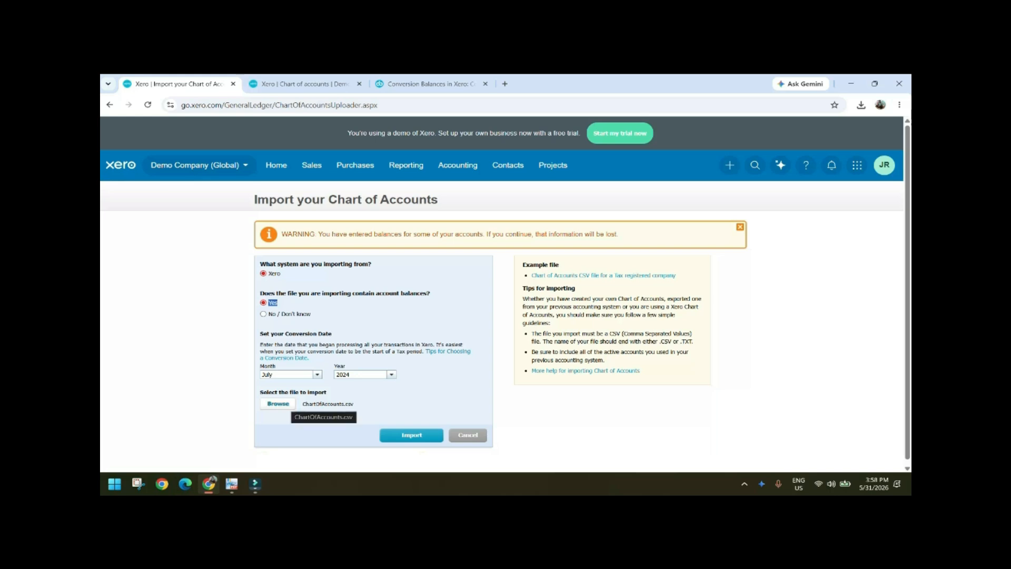
Import the chosen file with account balances included and confirm the imported accounts
{"action": "left_click", "coordinate": [263, 302]}
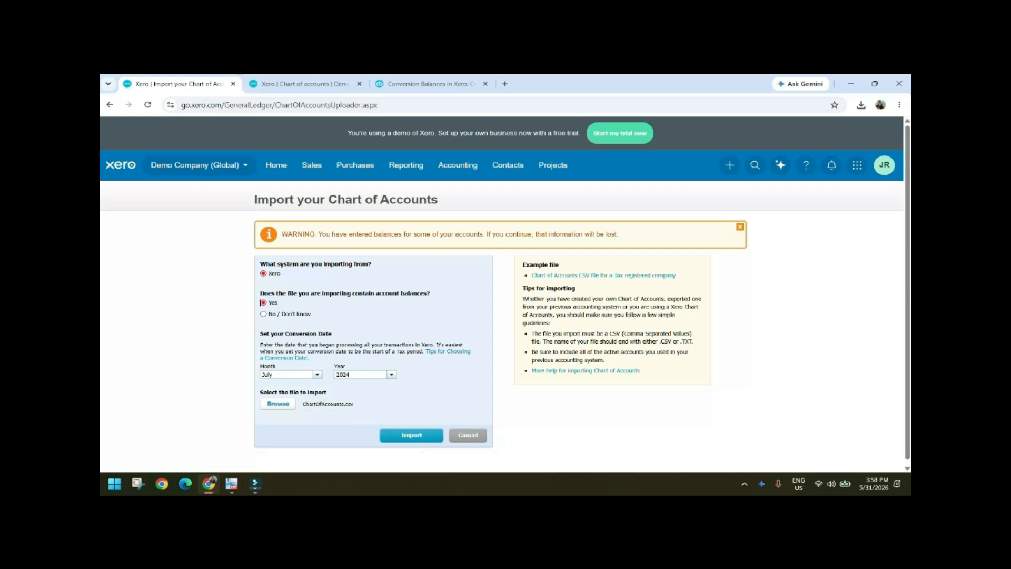
{"action": "left_click", "coordinate": [411, 435]}
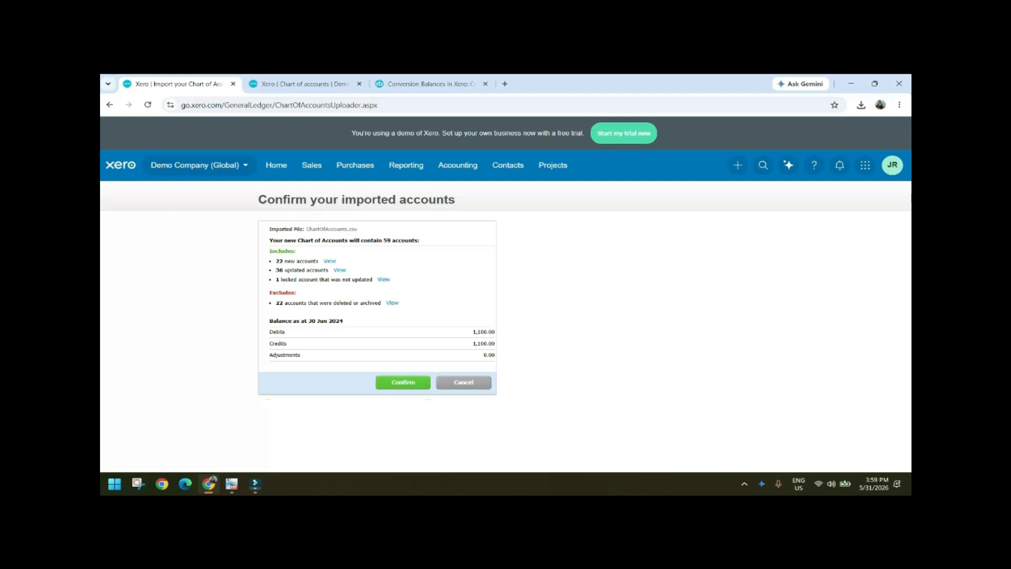
{"action": "left_click", "coordinate": [403, 382]}
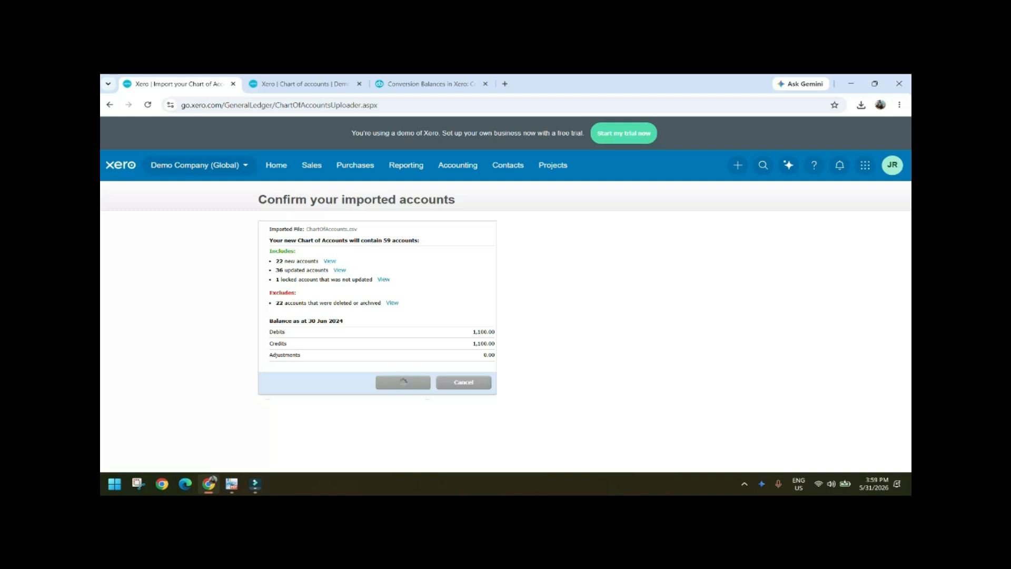